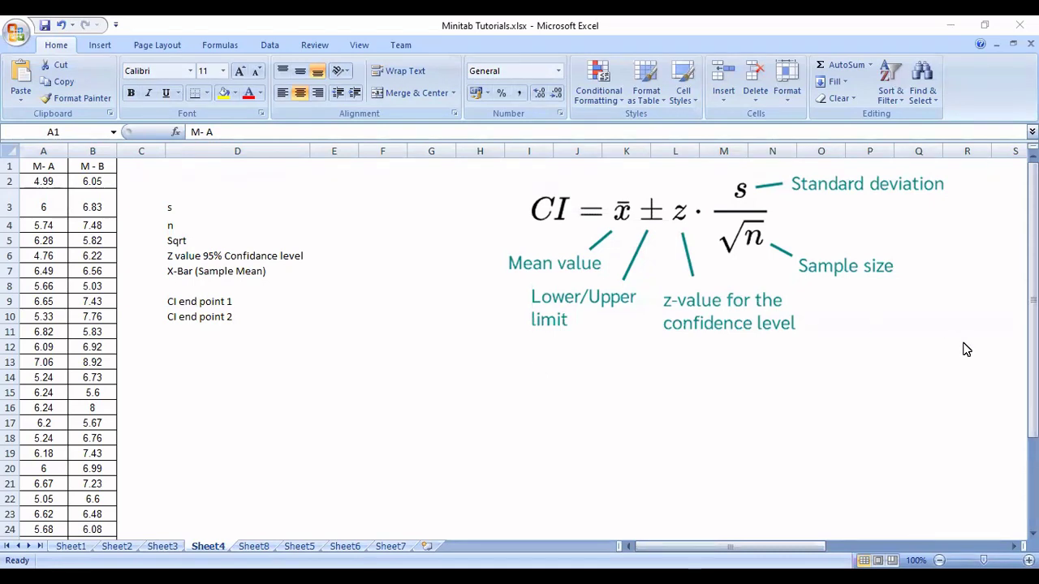
# Move right across Sheet4 to bring the population and sample circles into view.
pyautogui.click(963, 406)
pyautogui.press('Right')
pyautogui.press('Right')
pyautogui.press('Right')
pyautogui.press('Right')
pyautogui.press('Right')
pyautogui.press('Right')
pyautogui.press('Right')
pyautogui.press('Right')
pyautogui.press('Right')
pyautogui.press('Right')
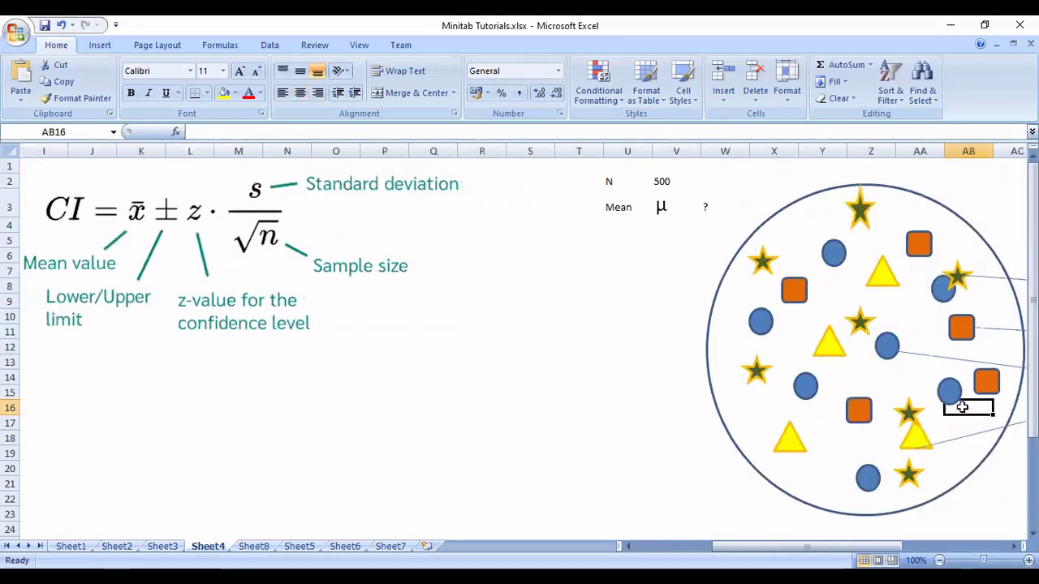
pyautogui.press('Right')
pyautogui.press('Right')
pyautogui.press('Right')
pyautogui.press('Right')
pyautogui.press('Right')
pyautogui.press('Right')
pyautogui.press('Right')
pyautogui.press('Right')
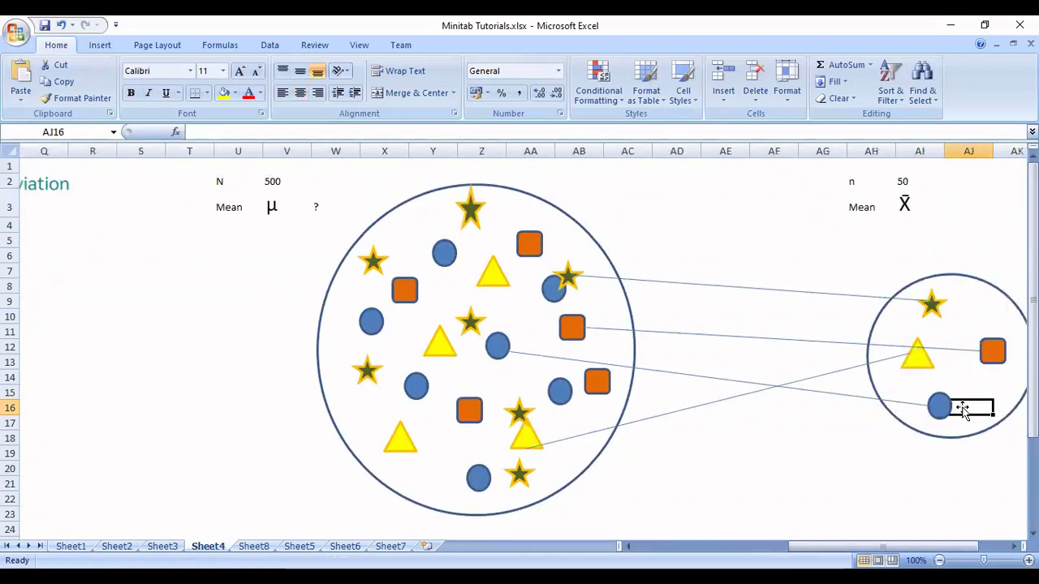
pyautogui.press('Right')
pyautogui.press('Right')
pyautogui.press('Left')
pyautogui.press('Left')
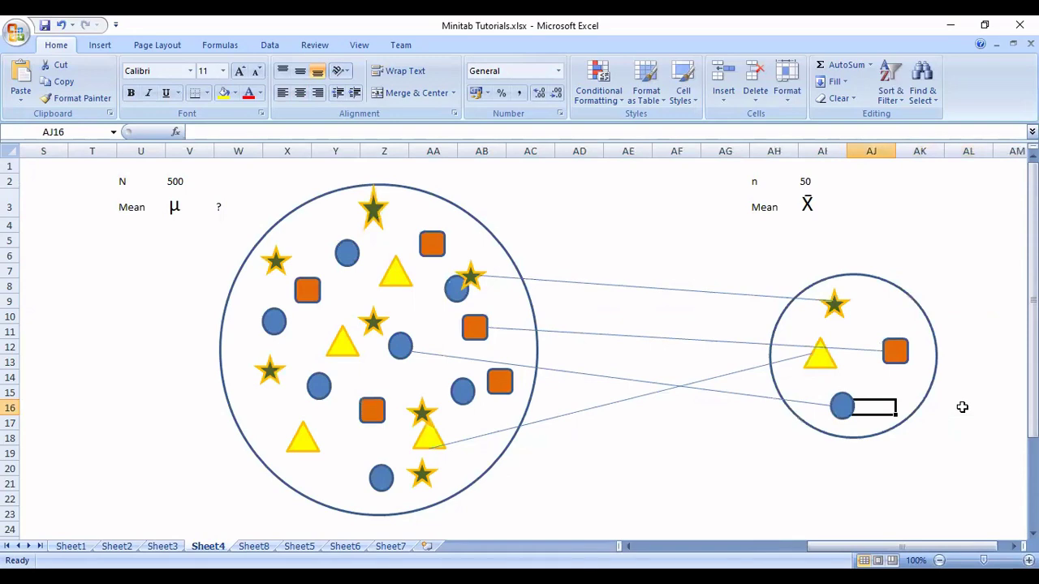
pyautogui.press('Left')
pyautogui.press('Left')
pyautogui.press('Left')
pyautogui.press('Left')
pyautogui.press('Left')
pyautogui.press('Left')
pyautogui.press('Left')
pyautogui.press('Left')
pyautogui.press('Left')
pyautogui.press('Left')
pyautogui.press('Left')
pyautogui.press('Left')
pyautogui.press('Left')
pyautogui.press('Left')
pyautogui.press('Left')
pyautogui.press('Left')
pyautogui.press('Left')
pyautogui.press('Right')
pyautogui.press('Up')
pyautogui.press('Up')
pyautogui.press('Up')
pyautogui.press('Up')
pyautogui.press('Up')
pyautogui.press('Up')
pyautogui.press('Up')
pyautogui.press('Up')
pyautogui.press('Up')
pyautogui.press('Up')
pyautogui.press('Up')
pyautogui.press('Up')
pyautogui.press('Up')
pyautogui.press('Up')
pyautogui.press('Right')
pyautogui.press('Right')
pyautogui.press('Left')
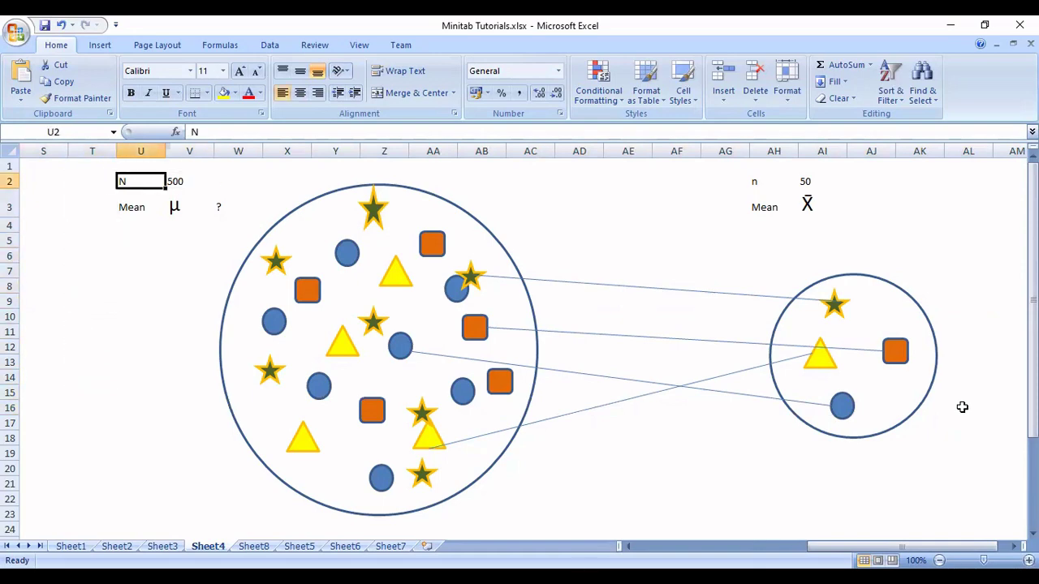
pyautogui.press('Right')
pyautogui.press('Left')
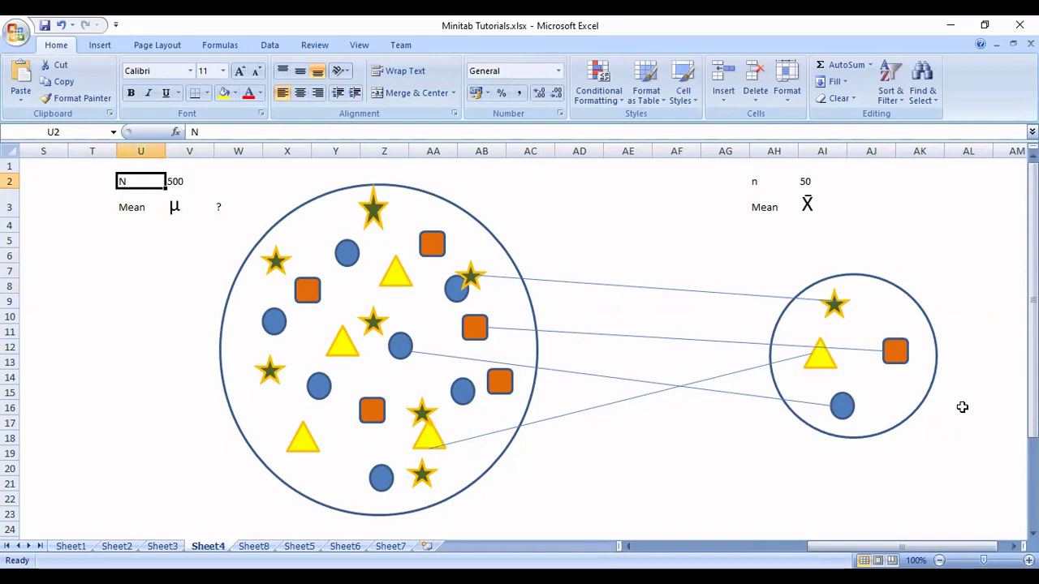
# Step through the population labels: N 500, Mean, and μ with its question mark.
pyautogui.press('Right')
pyautogui.press('Left')
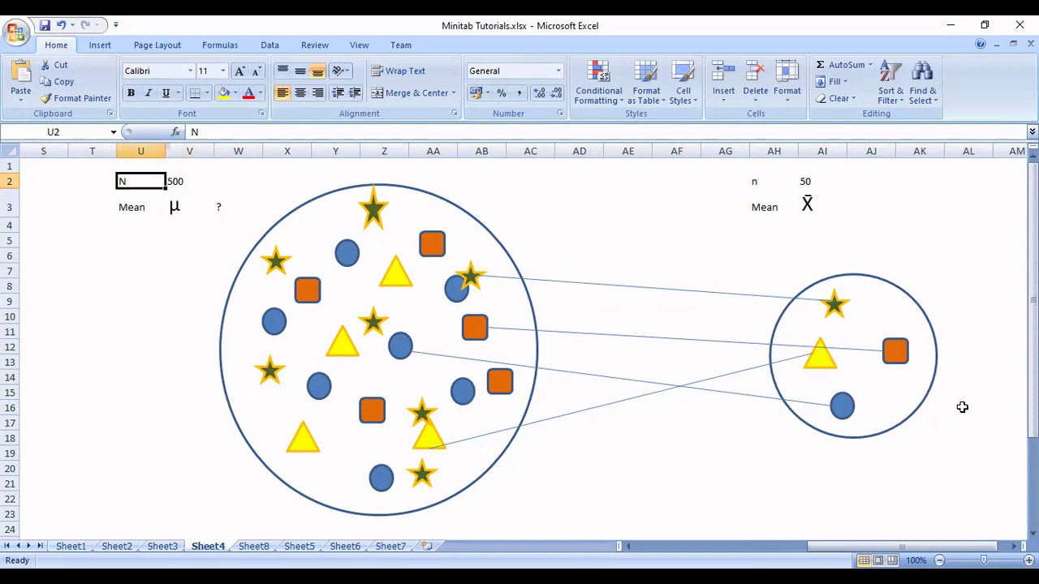
pyautogui.press('Right')
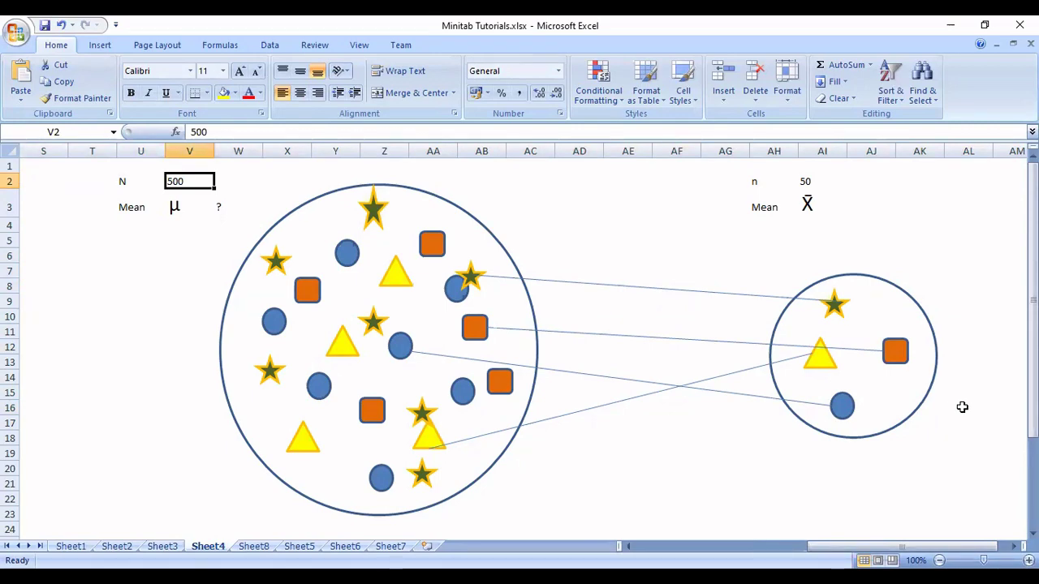
pyautogui.press('Down')
pyautogui.press('Left')
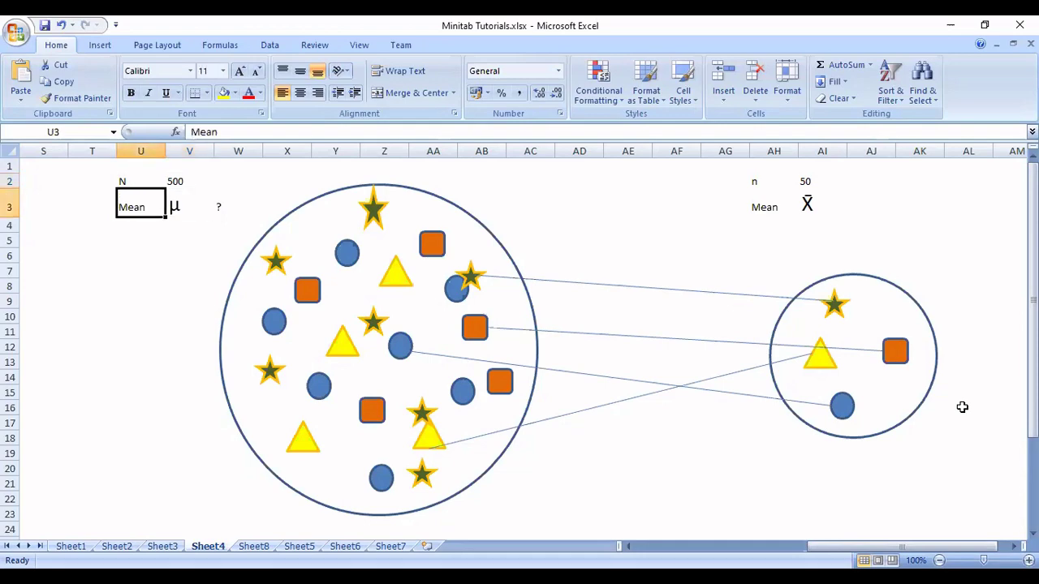
pyautogui.press('Down')
pyautogui.press('Right')
pyautogui.press('Up')
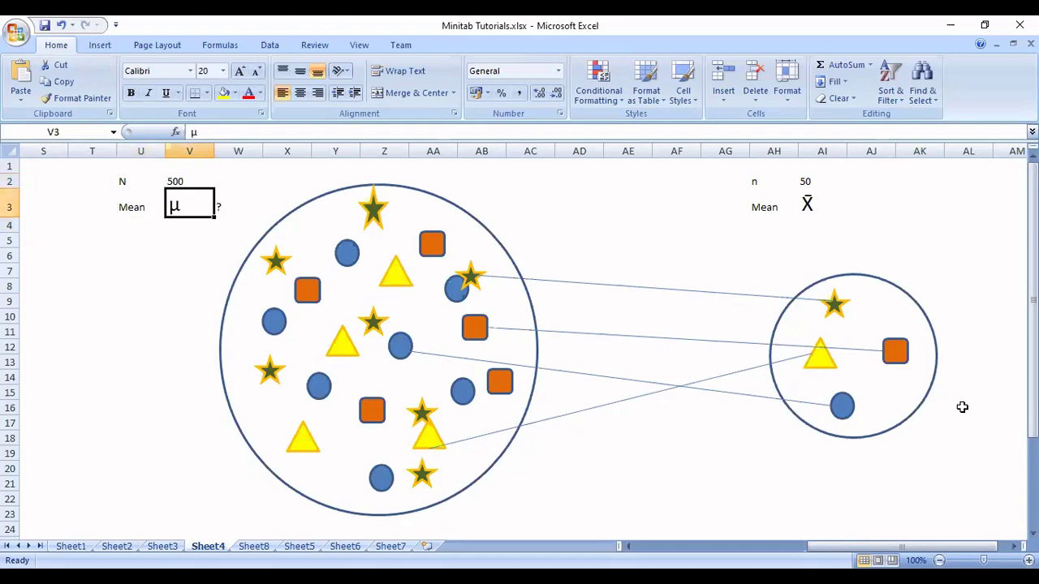
pyautogui.press('Down')
pyautogui.press('Down')
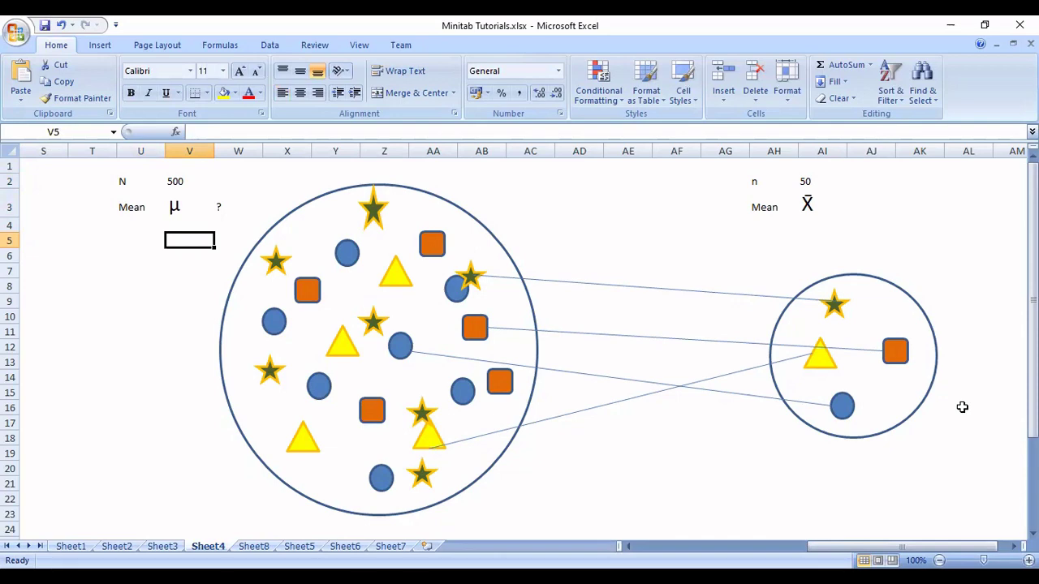
pyautogui.press('Up')
pyautogui.press('Up')
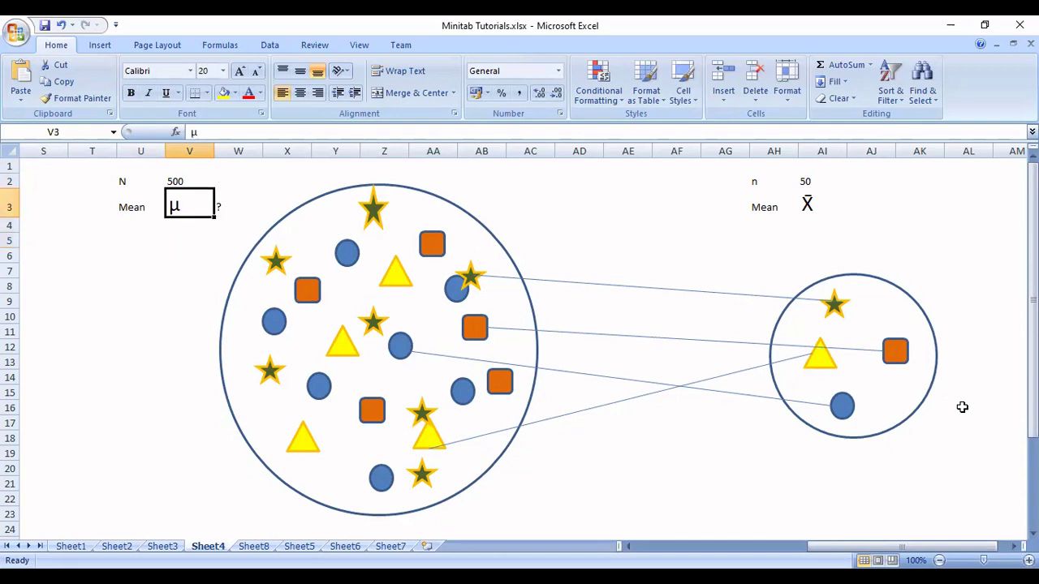
pyautogui.press('Right')
# Return to the 500 value, then move across toward the sample labels between the circles.
pyautogui.press('Left')
pyautogui.press('Up')
pyautogui.press('Left')
pyautogui.press('Right')
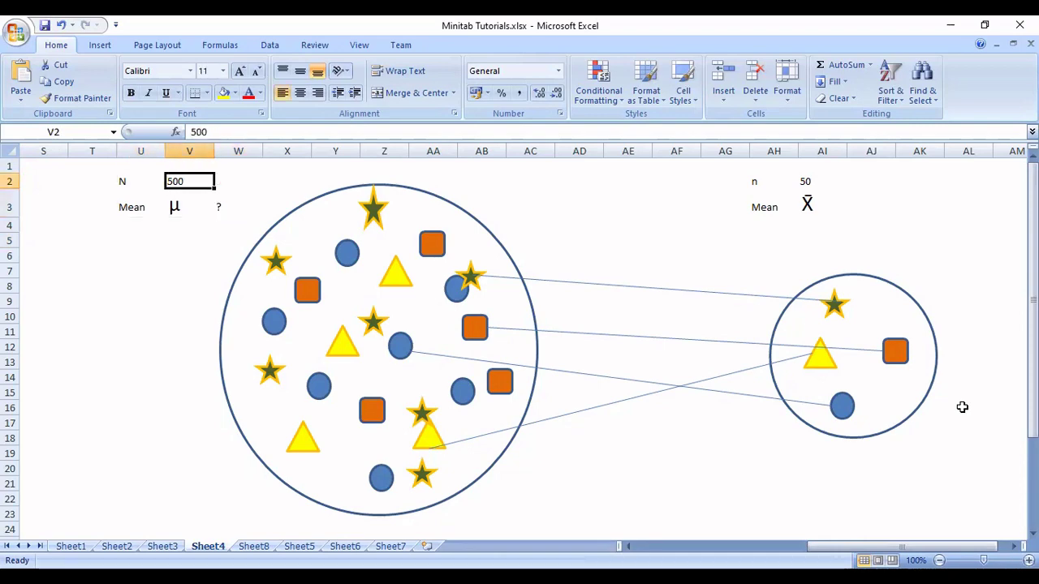
pyautogui.press('Right')
pyautogui.press('Right')
pyautogui.press('Right')
pyautogui.press('Right')
pyautogui.press('Right')
pyautogui.press('Right')
pyautogui.press('Right')
pyautogui.press('Right')
pyautogui.press('Right')
pyautogui.press('Right')
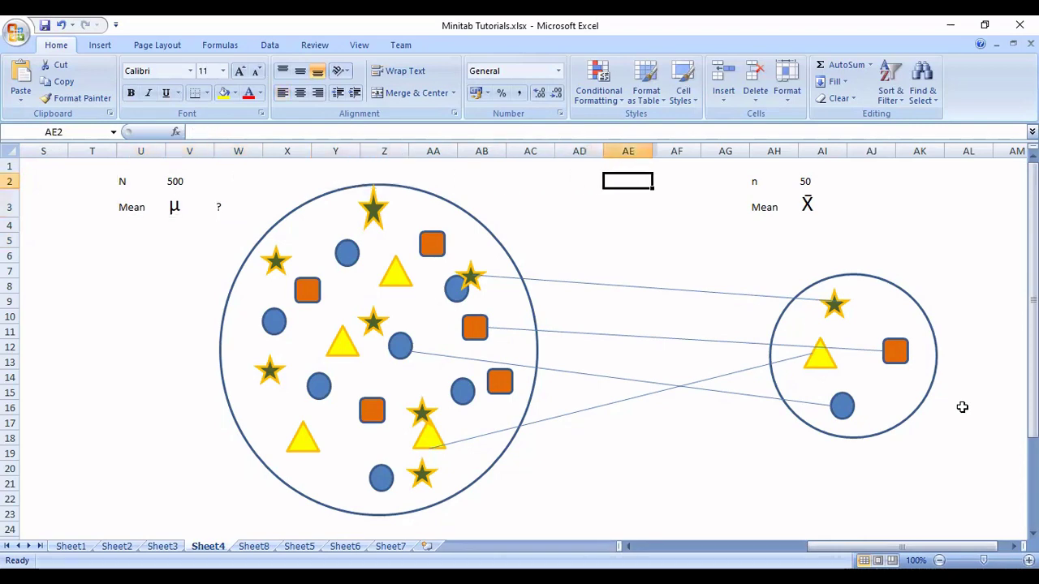
pyautogui.press('Down')
pyautogui.press('Down')
pyautogui.press('Down')
pyautogui.press('Down')
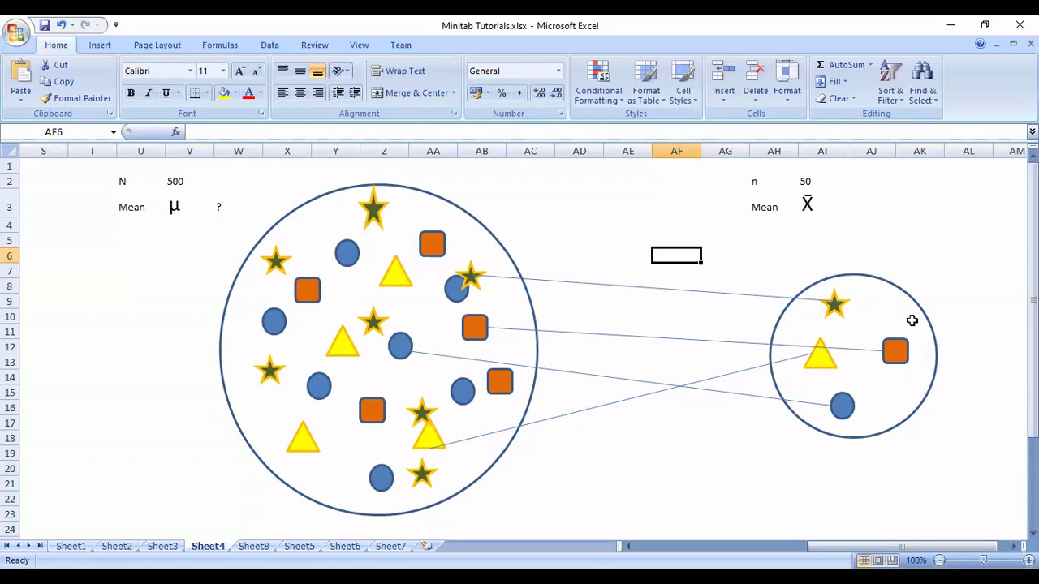
pyautogui.click(878, 226)
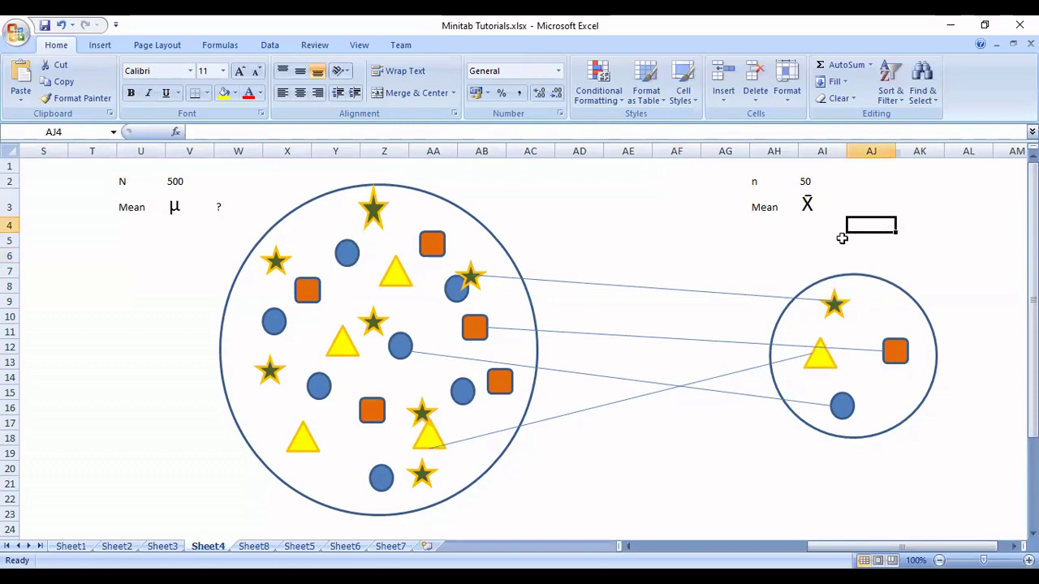
pyautogui.click(755, 185)
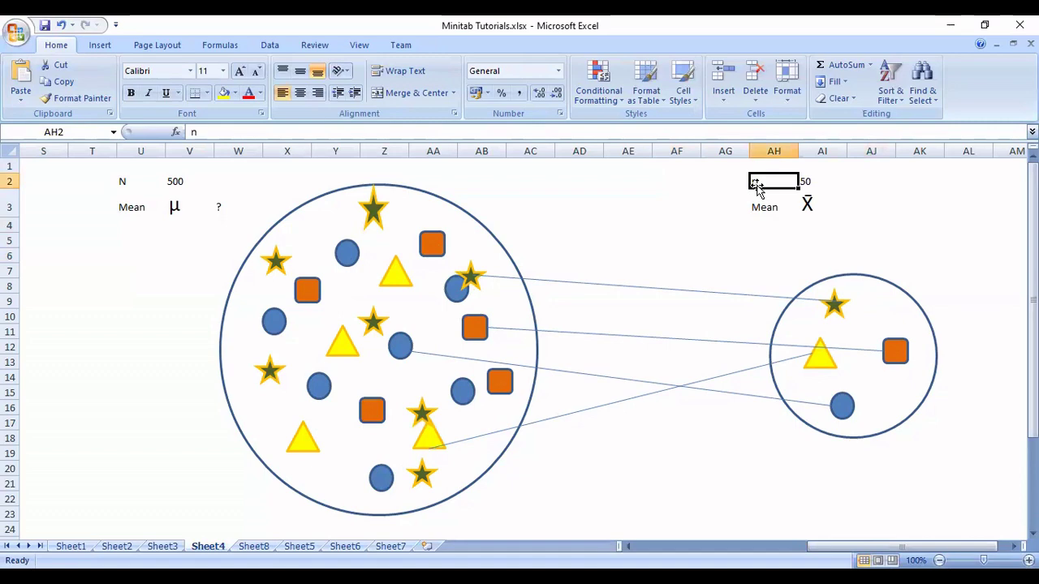
pyautogui.press('Right')
pyautogui.press('Right')
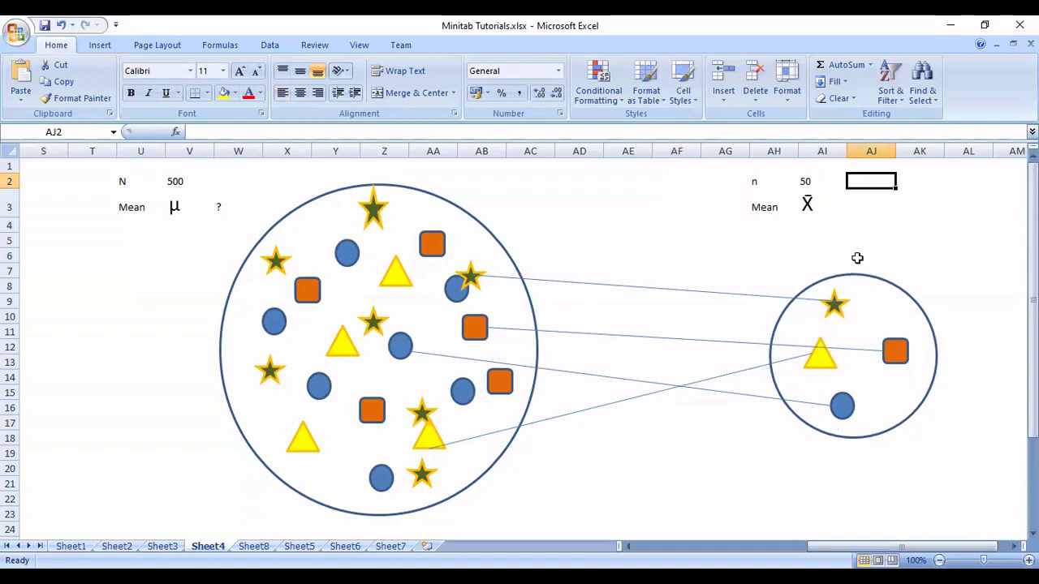
pyautogui.press('Down')
pyautogui.press('Down')
pyautogui.press('Left')
pyautogui.press('Left')
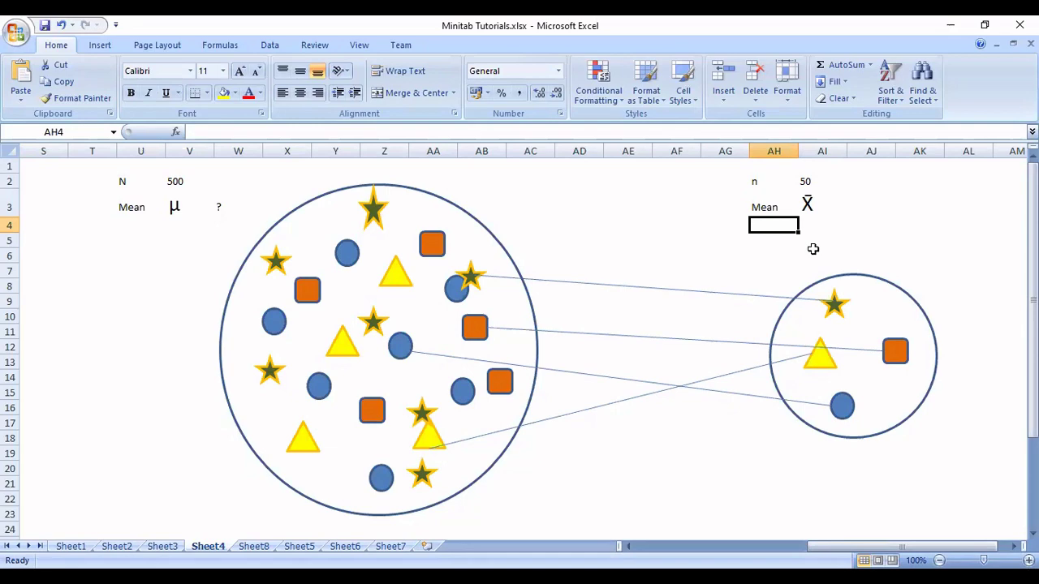
pyautogui.press('Right')
pyautogui.press('Left')
pyautogui.press('Left')
pyautogui.press('Left')
pyautogui.press('Left')
pyautogui.press('Left')
pyautogui.press('Left')
pyautogui.press('Left')
pyautogui.press('Left')
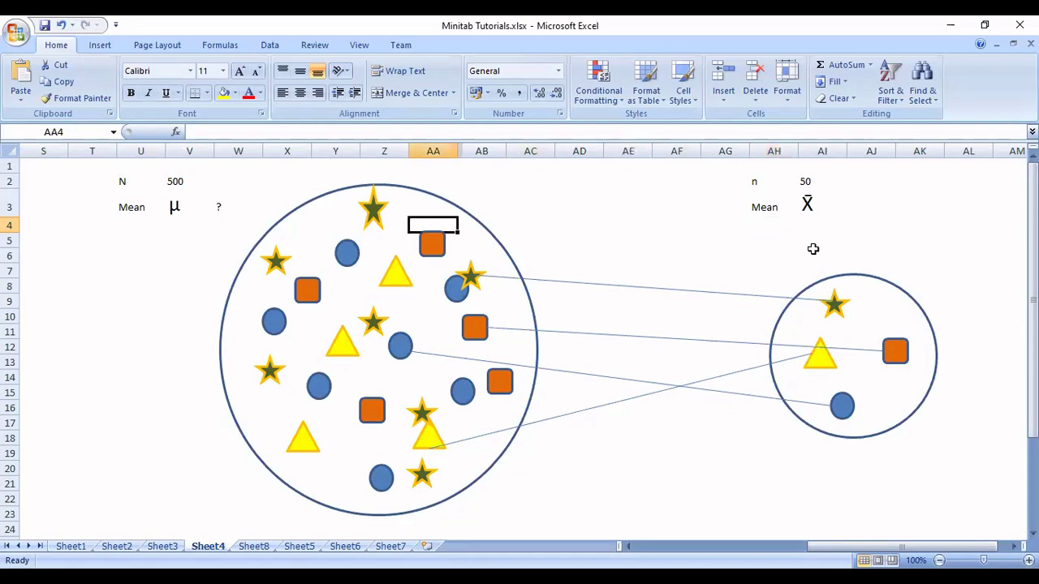
pyautogui.press('Right')
pyautogui.press('Right')
pyautogui.press('Right')
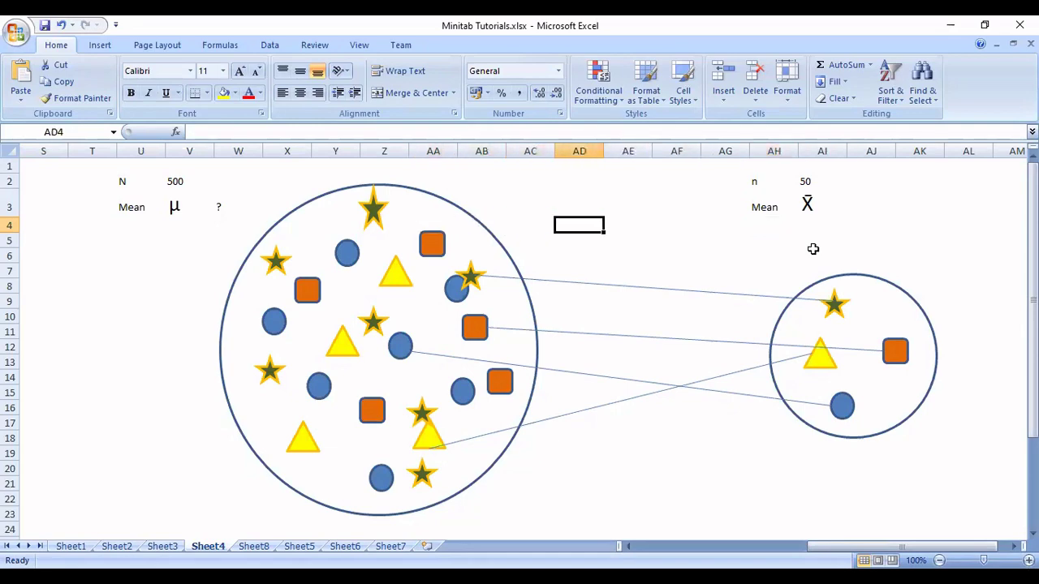
pyautogui.press('Left')
pyautogui.press('Right')
pyautogui.press('Right')
pyautogui.press('Right')
pyautogui.press('Right')
pyautogui.press('Right')
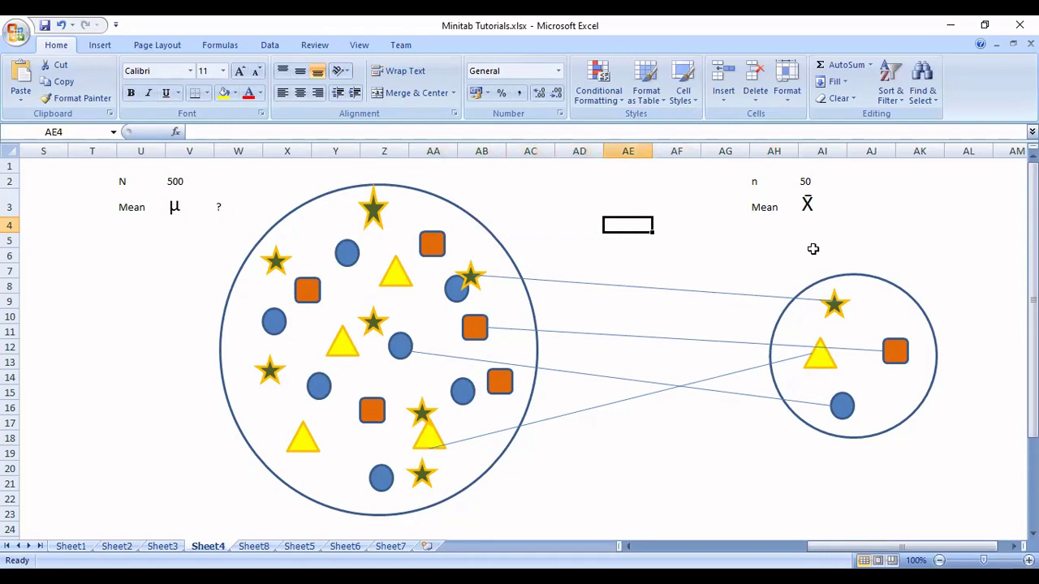
pyautogui.press('Up')
pyautogui.press('Right')
pyautogui.press('Down')
pyautogui.press('Down')
pyautogui.press('Down')
pyautogui.press('Down')
pyautogui.press('Down')
pyautogui.press('Down')
pyautogui.press('Down')
pyautogui.press('Down')
pyautogui.press('Down')
pyautogui.press('Down')
pyautogui.press('Down')
pyautogui.press('Down')
pyautogui.press('Down')
pyautogui.press('Down')
pyautogui.press('Down')
pyautogui.press('Down')
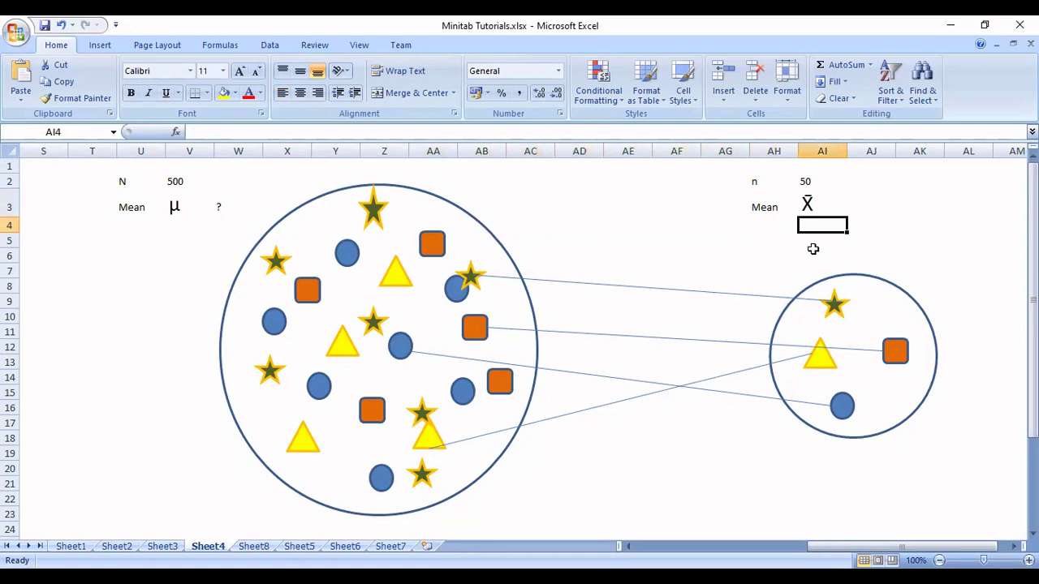
pyautogui.press('Down')
pyautogui.press('Left')
pyautogui.press('Left')
pyautogui.press('Left')
pyautogui.press('Left')
pyautogui.press('Left')
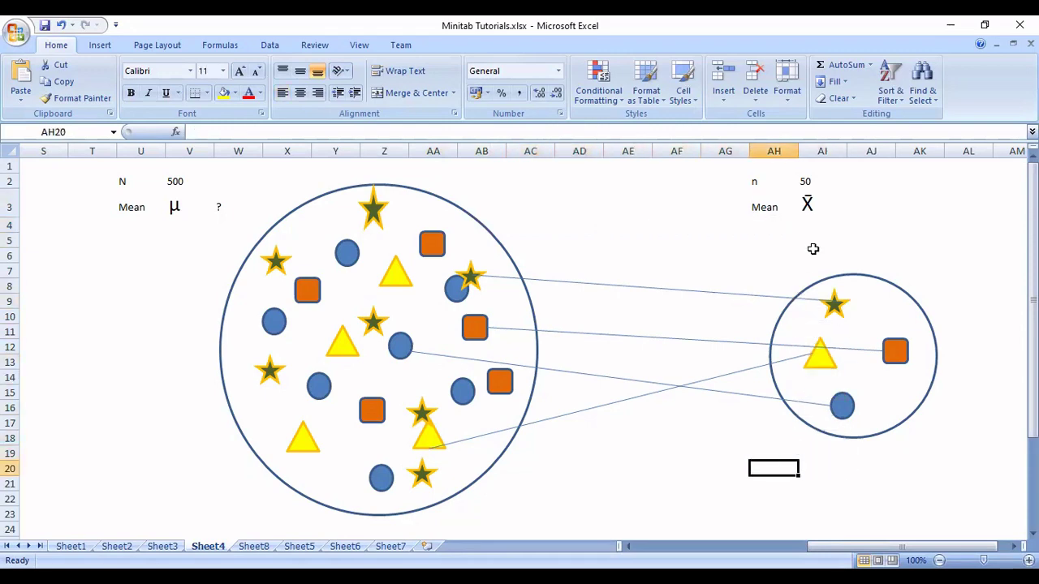
pyautogui.press('Left')
pyautogui.press('Left')
pyautogui.press('Left')
pyautogui.press('Left')
pyautogui.press('Left')
pyautogui.press('Left')
pyautogui.press('Left')
pyautogui.press('Left')
pyautogui.press('Left')
pyautogui.press('Up')
pyautogui.press('Up')
pyautogui.press('Up')
pyautogui.press('Up')
pyautogui.press('Up')
pyautogui.press('Up')
pyautogui.press('Up')
pyautogui.press('Up')
pyautogui.press('Up')
pyautogui.press('Up')
pyautogui.press('Up')
pyautogui.press('Up')
pyautogui.press('Up')
pyautogui.press('Up')
pyautogui.press('Up')
pyautogui.press('Up')
pyautogui.press('Up')
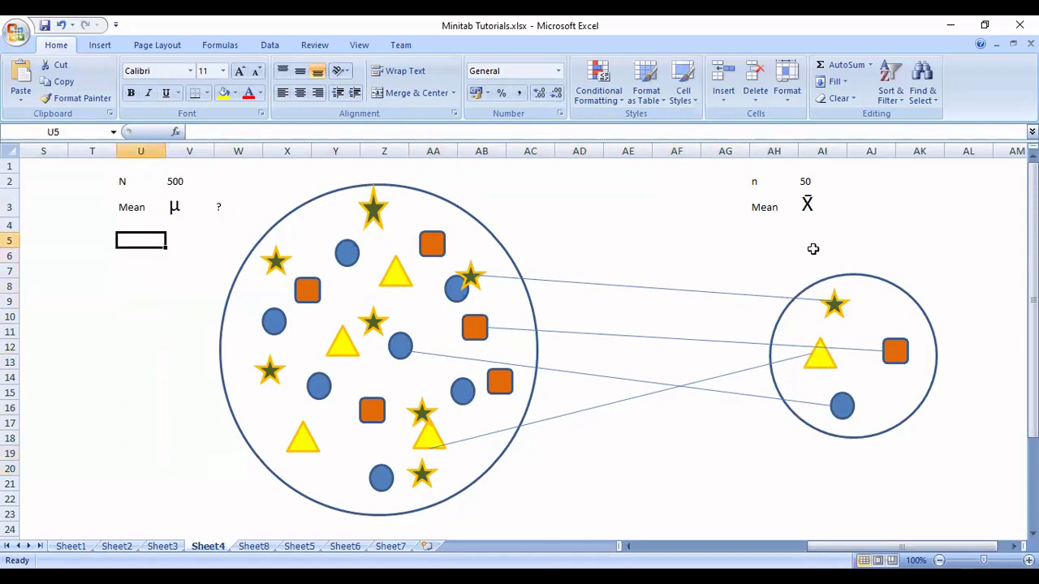
# Copy the μ symbol into AE21 and enter = in AF21.
pyautogui.press('Right')
pyautogui.hotkey('ctrl', 'c')
pyautogui.press('Down')
pyautogui.press('Down')
pyautogui.press('Down')
pyautogui.press('Down')
pyautogui.press('Down')
pyautogui.press('Down')
pyautogui.press('Down')
pyautogui.press('Down')
pyautogui.press('Down')
pyautogui.press('Down')
pyautogui.press('Down')
pyautogui.press('Down')
pyautogui.press('Down')
pyautogui.press('Down')
pyautogui.press('Down')
pyautogui.press('Down')
pyautogui.press('Down')
pyautogui.press('Down')
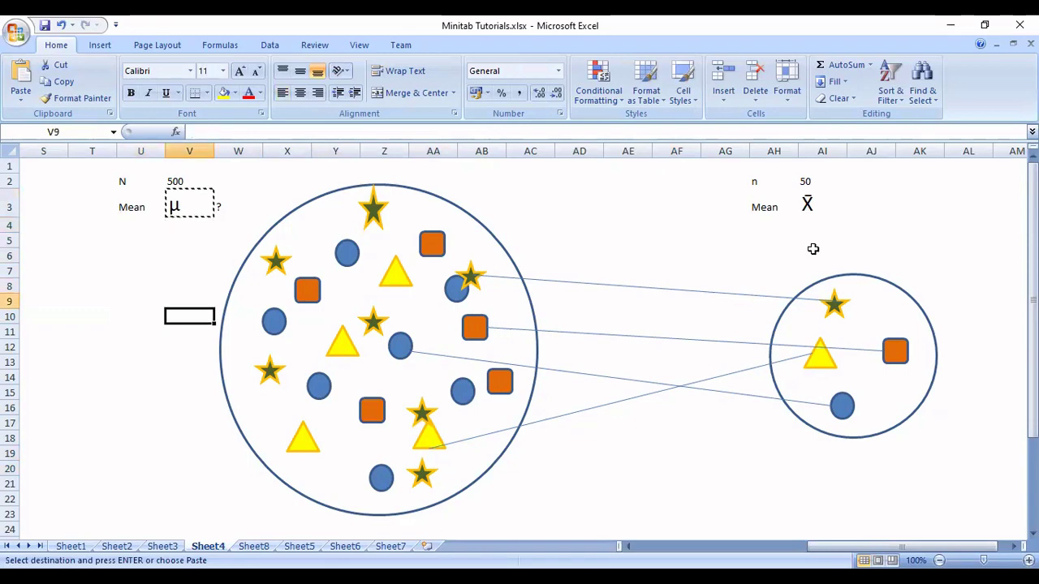
pyautogui.press('Right')
pyautogui.press('Right')
pyautogui.press('Right')
pyautogui.press('Right')
pyautogui.press('Right')
pyautogui.press('Right')
pyautogui.press('Right')
pyautogui.press('Right')
pyautogui.press('Right')
pyautogui.press('Right')
pyautogui.press('Left')
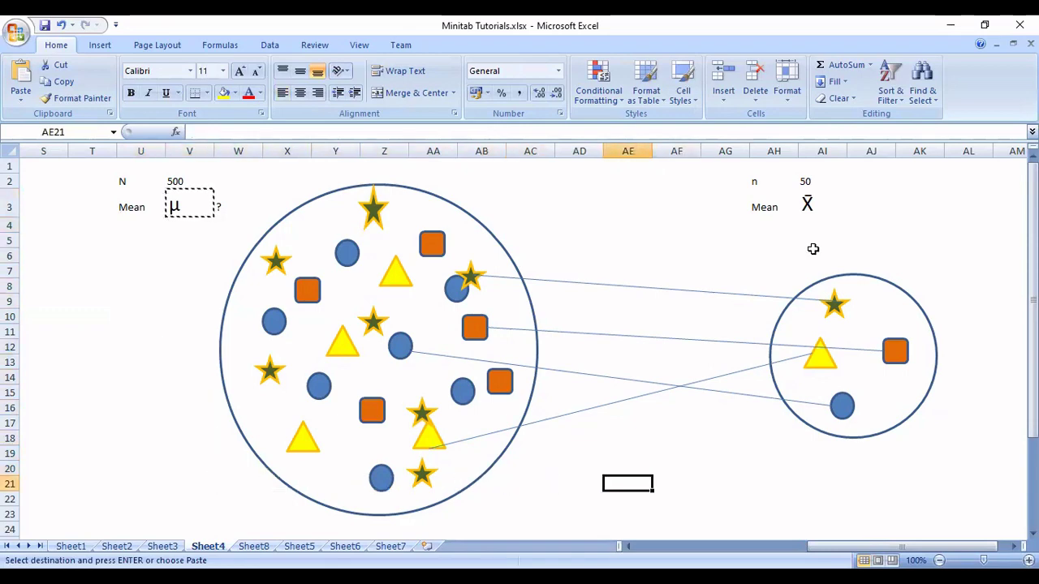
pyautogui.hotkey('ctrl', 'v')
pyautogui.press('Right')
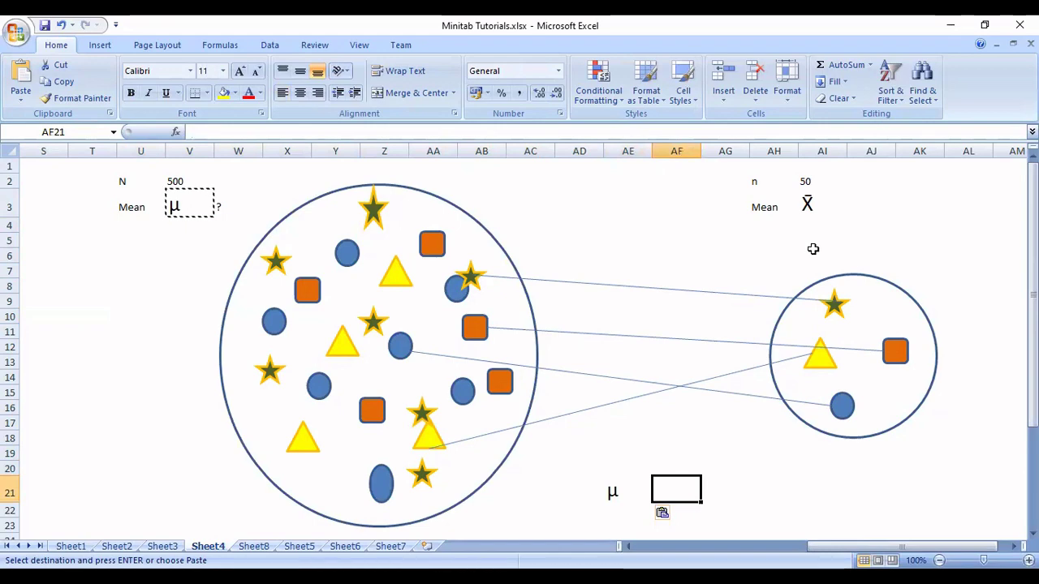
pyautogui.write('=')
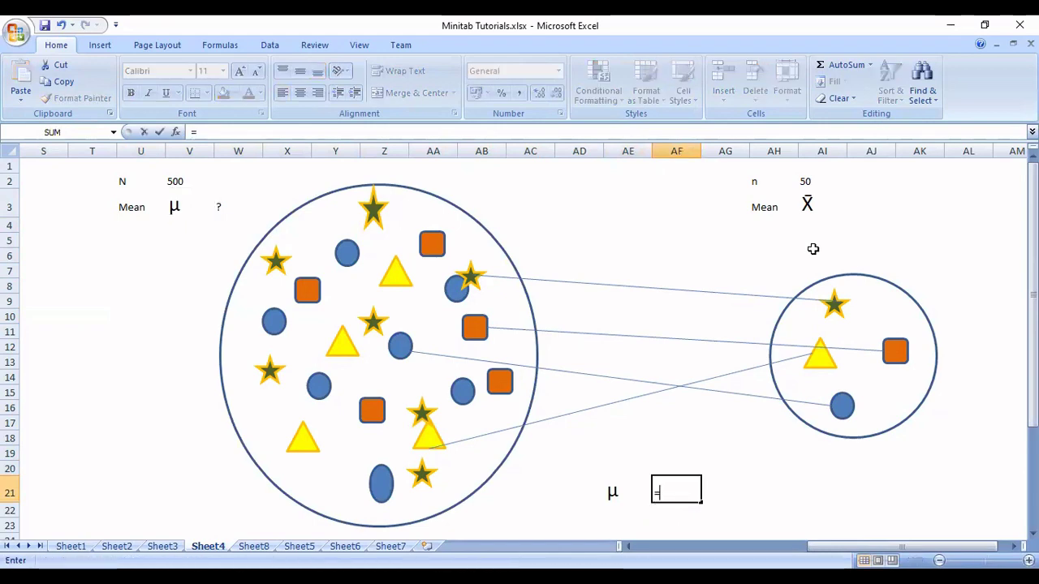
pyautogui.press('Return')
# Copy the X̄ symbol from AI3 into AG21.
pyautogui.press('Right')
pyautogui.press('Up')
pyautogui.press('Up')
pyautogui.press('Up')
pyautogui.press('Up')
pyautogui.press('Up')
pyautogui.press('Up')
pyautogui.press('Up')
pyautogui.press('Up')
pyautogui.press('Up')
pyautogui.press('Up')
pyautogui.press('Up')
pyautogui.press('Up')
pyautogui.press('Up')
pyautogui.press('Up')
pyautogui.press('Up')
pyautogui.press('Up')
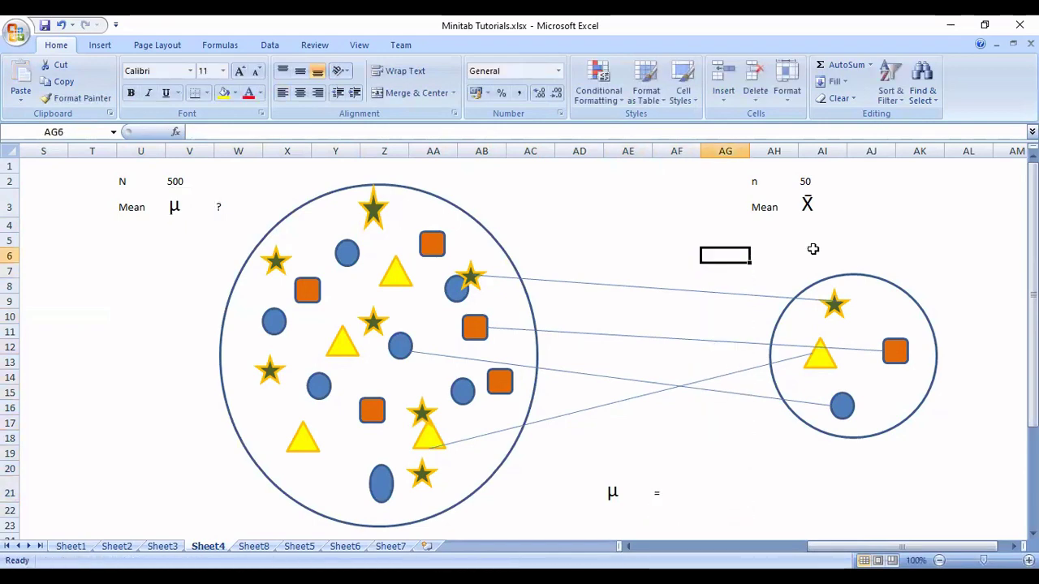
pyautogui.click(814, 253)
pyautogui.press('Up')
pyautogui.press('Up')
pyautogui.press('Up')
pyautogui.hotkey('ctrl', 'c')
pyautogui.press('Down')
pyautogui.press('Down')
pyautogui.press('Down')
pyautogui.press('Down')
pyautogui.press('Down')
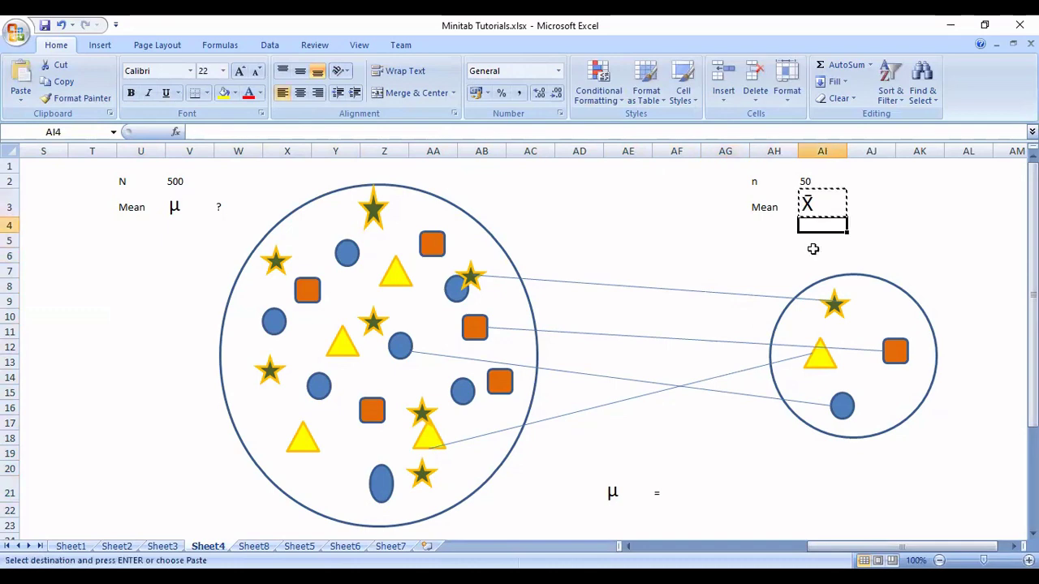
pyautogui.press('Down')
pyautogui.press('Down')
pyautogui.press('Down')
pyautogui.press('Down')
pyautogui.press('Down')
pyautogui.press('Down')
pyautogui.press('Down')
pyautogui.press('Down')
pyautogui.press('Down')
pyautogui.press('Down')
pyautogui.press('Down')
pyautogui.press('Down')
pyautogui.press('Down')
pyautogui.press('Down')
pyautogui.press('Down')
pyautogui.press('Left')
pyautogui.press('Left')
pyautogui.press('Left')
pyautogui.press('Up')
pyautogui.press('Up')
pyautogui.press('Right')
pyautogui.hotkey('ctrl', 'v')
# Enter +/- in AH21, which raises a formula error.
pyautogui.press('Right')
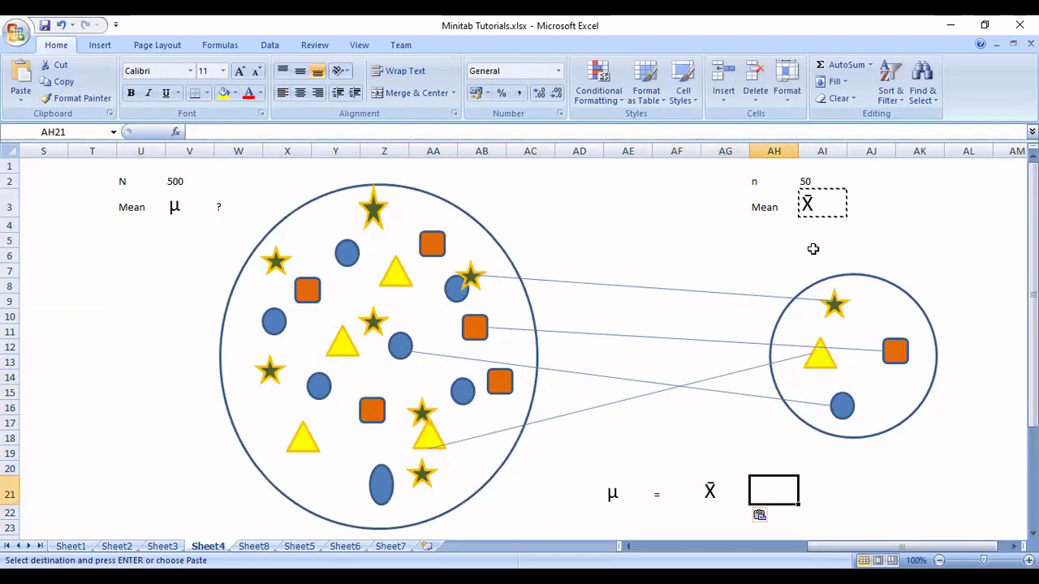
pyautogui.write('=')
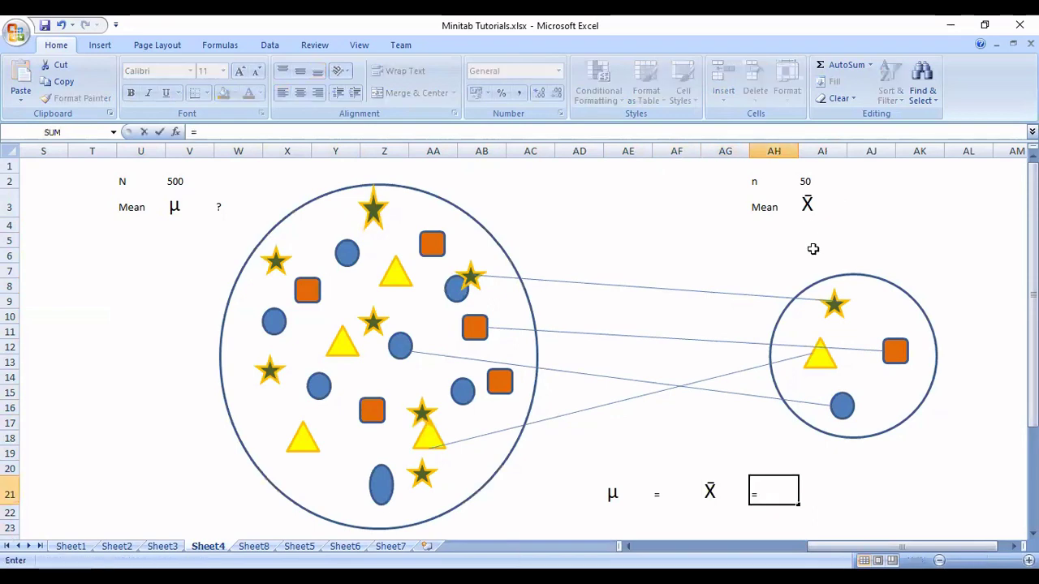
pyautogui.press('BackSpace')
pyautogui.write('+/-')
pyautogui.press('Return')
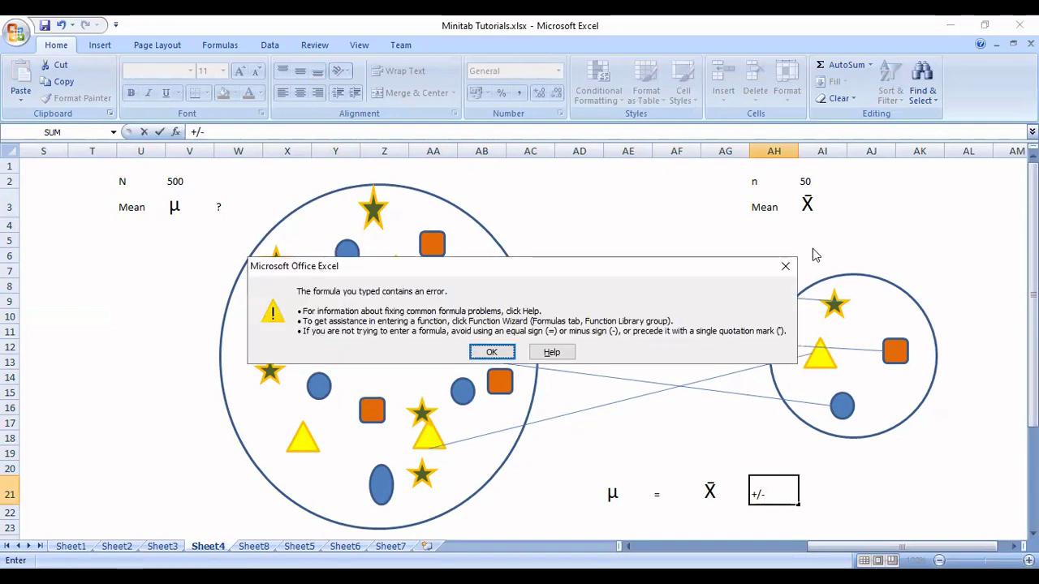
# Keep +/- as plain text in AH21 and type 'Margin Of error' in AI21.
pyautogui.press('Return')
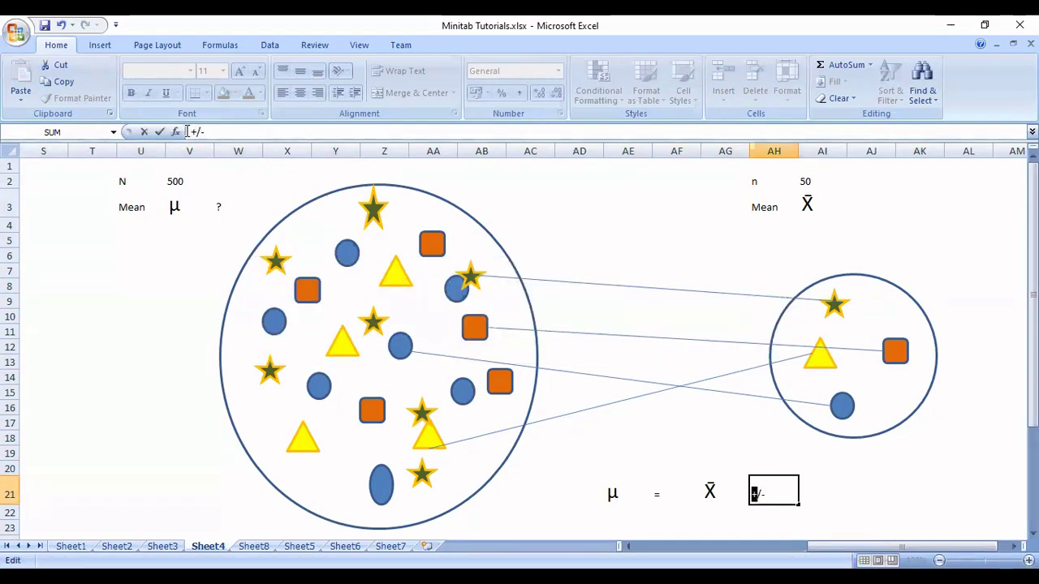
pyautogui.press('Return')
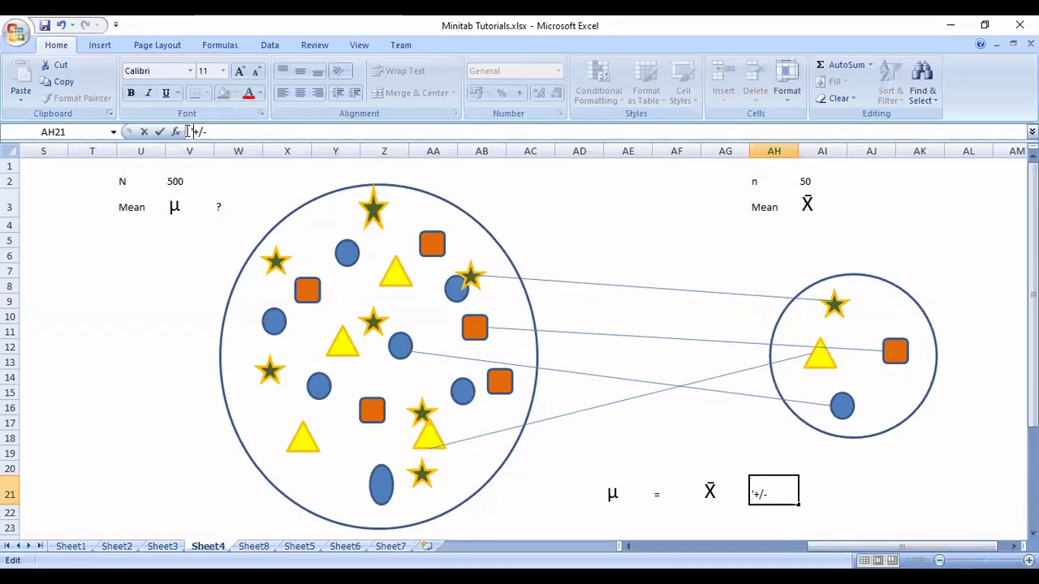
pyautogui.press('Right')
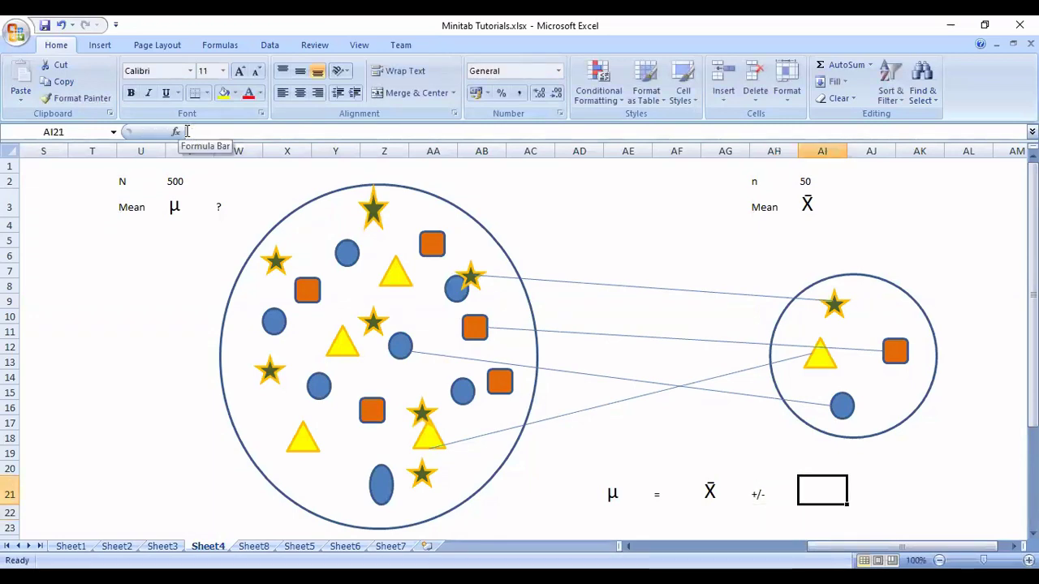
pyautogui.write('Margin Of error')
pyautogui.press('Return')
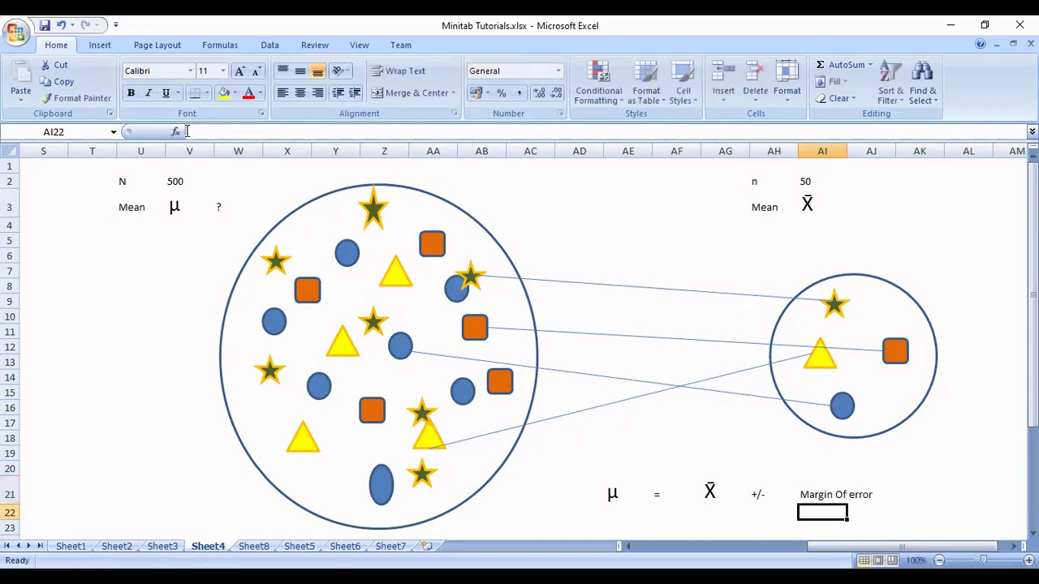
# Move down to cell AG23, two rows below the equation.
pyautogui.press('Left')
pyautogui.press('Left')
pyautogui.press('Left')
pyautogui.press('Left')
pyautogui.press('Down')
pyautogui.press('Down')
pyautogui.press('Down')
pyautogui.press('Up')
pyautogui.press('Up')
pyautogui.press('Up')
pyautogui.press('Up')
pyautogui.press('Up')
pyautogui.press('Up')
pyautogui.press('Up')
pyautogui.press('Up')
pyautogui.press('Up')
pyautogui.press('Up')
pyautogui.press('Up')
pyautogui.press('Up')
pyautogui.press('Up')
pyautogui.press('Up')
pyautogui.press('Up')
pyautogui.press('Up')
pyautogui.press('Up')
pyautogui.press('Up')
pyautogui.press('Up')
pyautogui.press('Up')
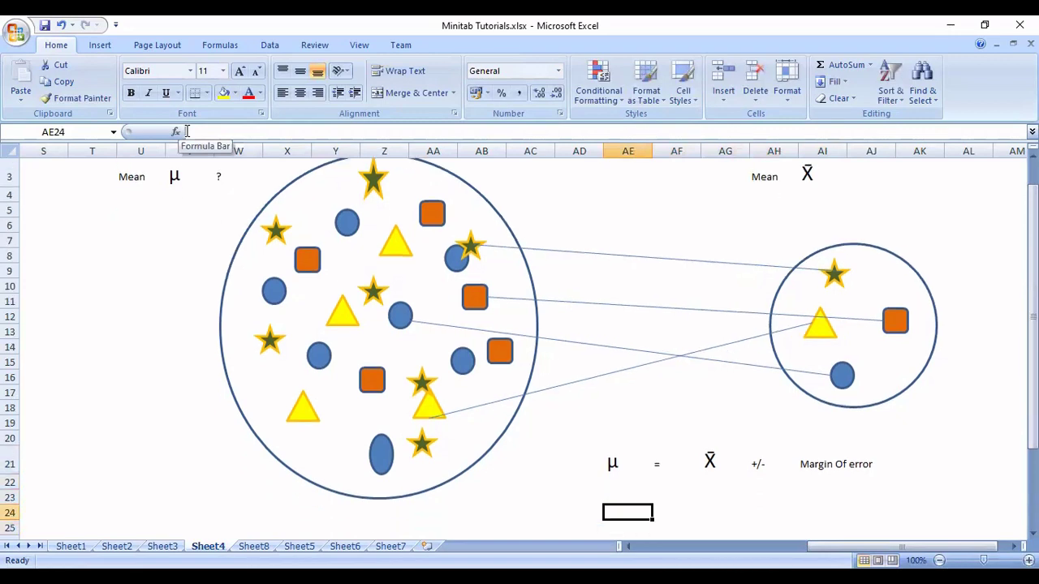
pyautogui.press('Up')
pyautogui.press('Up')
pyautogui.press('Up')
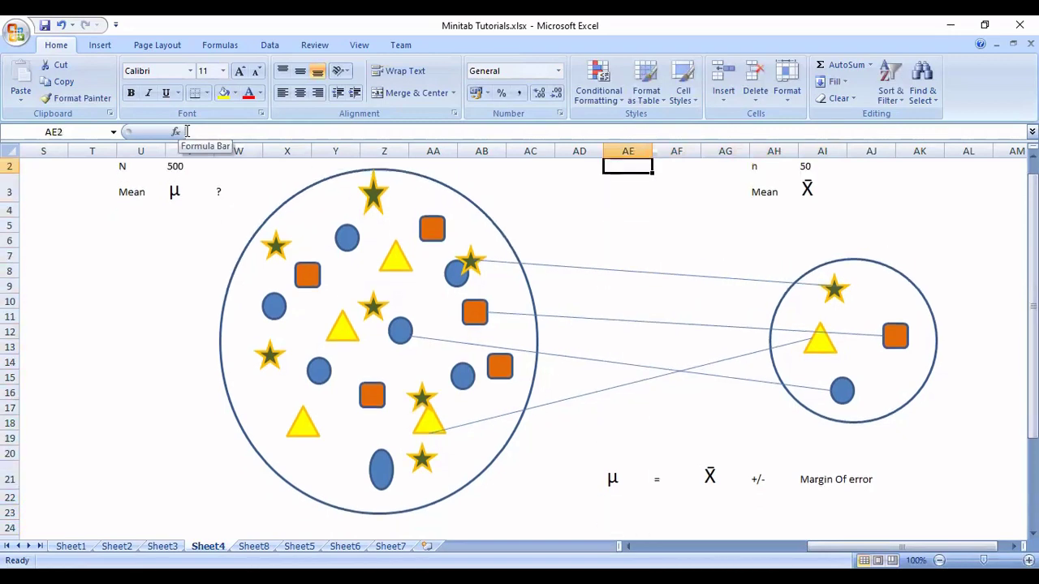
pyautogui.press('Down')
pyautogui.press('Down')
pyautogui.press('Down')
pyautogui.press('Down')
pyautogui.press('Down')
pyautogui.press('Down')
pyautogui.press('Down')
pyautogui.press('Down')
pyautogui.press('Down')
pyautogui.press('Down')
pyautogui.press('Down')
pyautogui.press('Down')
pyautogui.press('Down')
pyautogui.press('Down')
pyautogui.press('Down')
pyautogui.press('Down')
pyautogui.press('Down')
pyautogui.press('Down')
pyautogui.press('Down')
pyautogui.press('Down')
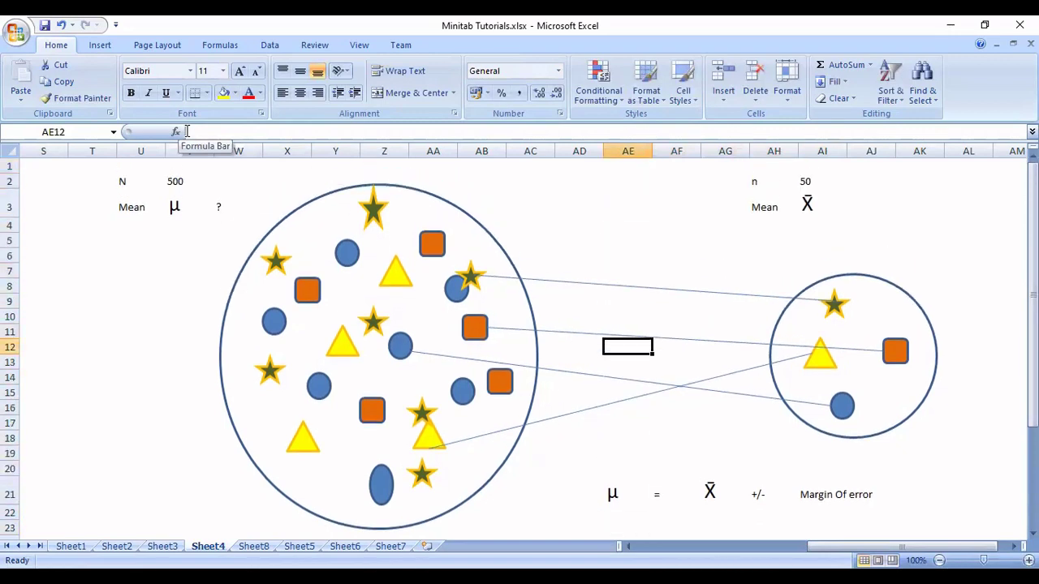
pyautogui.press('Right')
pyautogui.press('Up')
pyautogui.press('Up')
pyautogui.press('Up')
pyautogui.press('Right')
# Enter 134.5cm in cell AG23.
pyautogui.press('Left')
pyautogui.press('Right')
pyautogui.write('1')
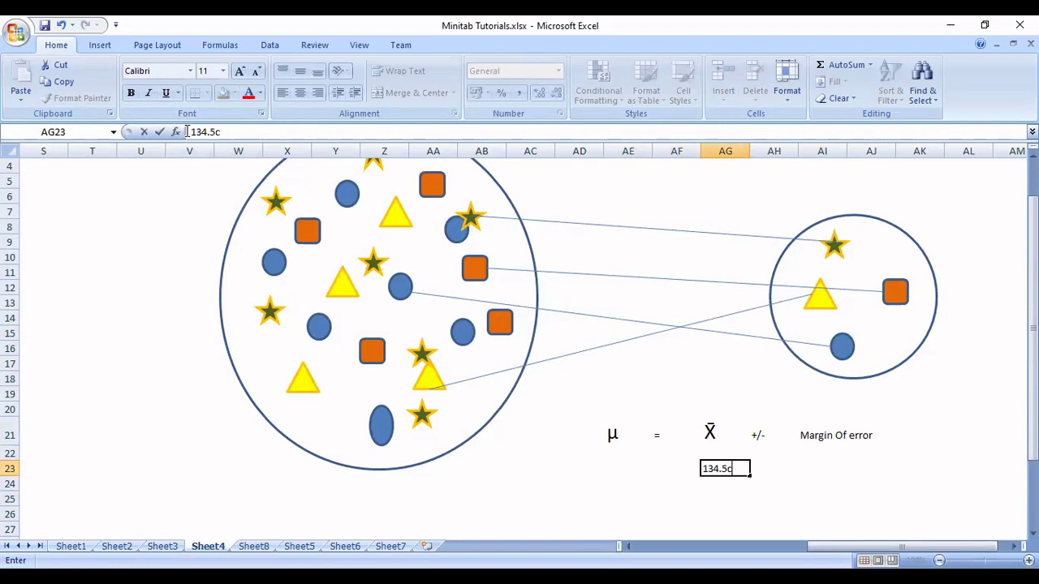
pyautogui.press('Return')
# Copy μ and = from AE21:AF21 into AE23.
pyautogui.press('Left')
pyautogui.press('Up')
pyautogui.press('Up')
pyautogui.press('Up')
pyautogui.press('Left')
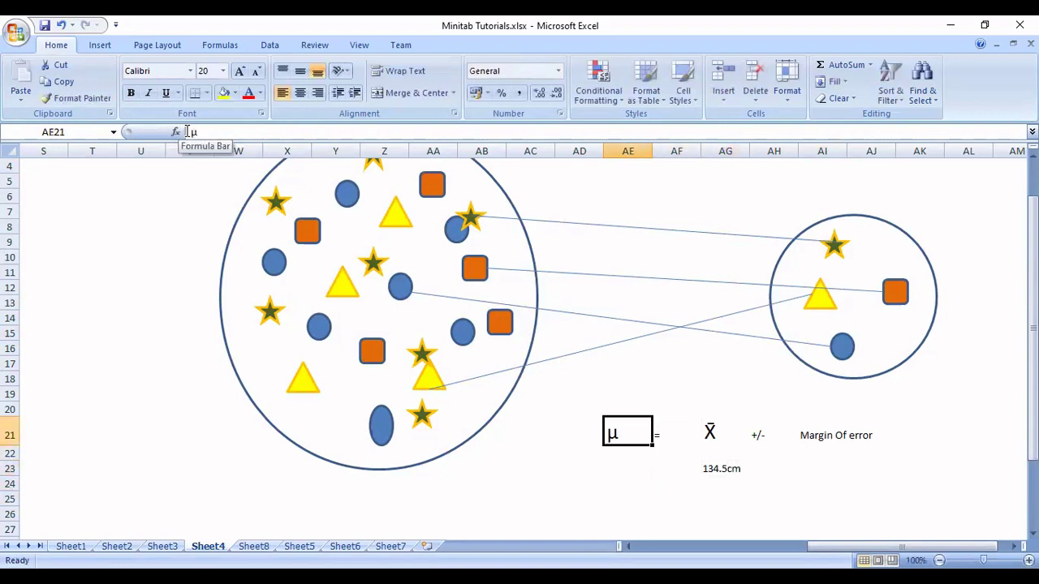
pyautogui.hotkey('shift', 'Right')
pyautogui.hotkey('ctrl', 'c')
pyautogui.press('Down')
pyautogui.press('Down')
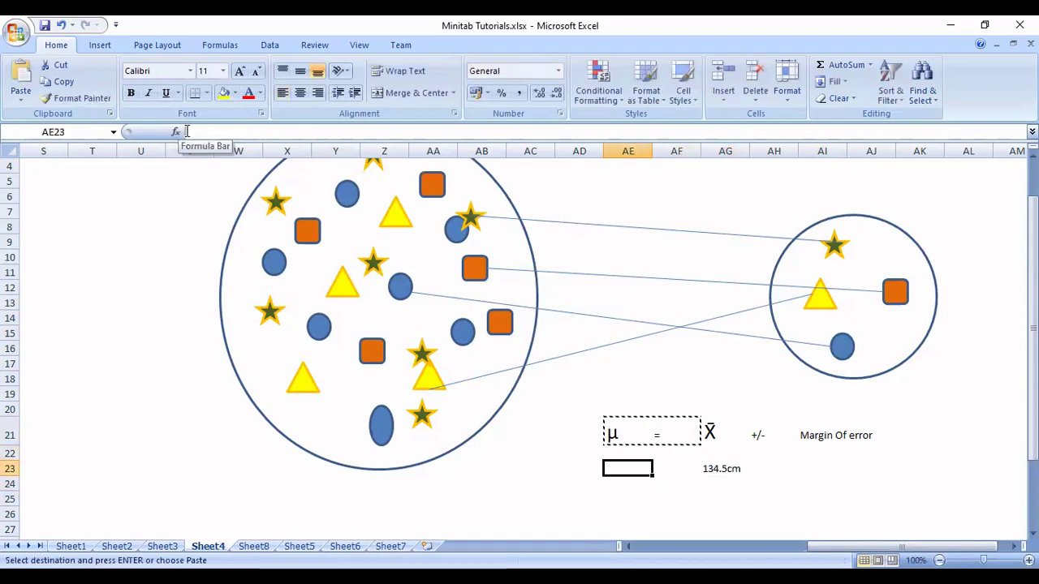
pyautogui.hotkey('ctrl', 'v')
# Copy the +/- sign from AH21 into AH23.
pyautogui.press('Right')
pyautogui.press('Right')
pyautogui.press('Right')
pyautogui.press('Up')
pyautogui.press('Up')
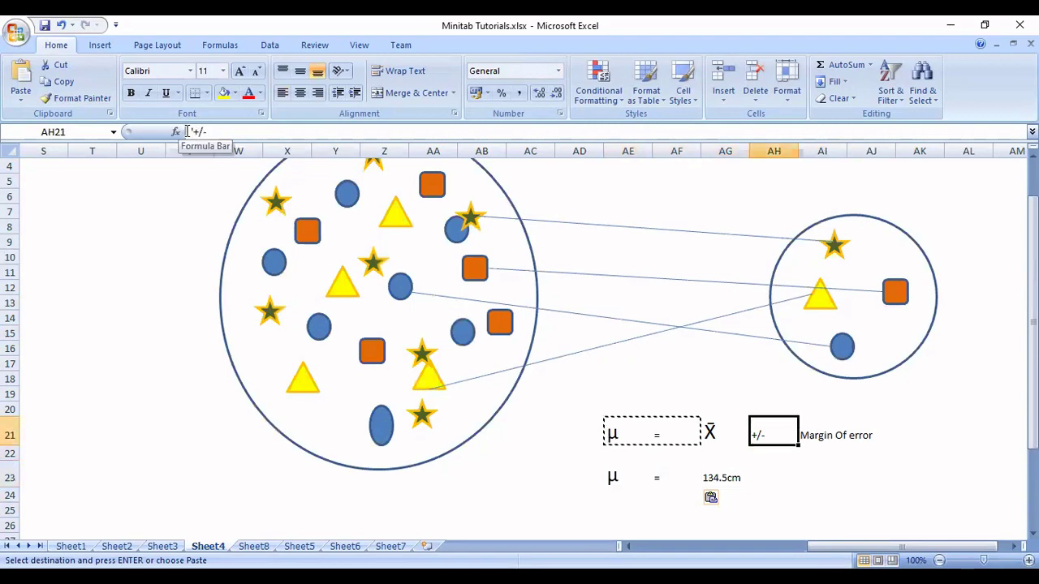
pyautogui.hotkey('ctrl', 'c')
pyautogui.press('Down')
pyautogui.press('Down')
pyautogui.press('Down')
pyautogui.press('Up')
pyautogui.hotkey('ctrl', 'v')
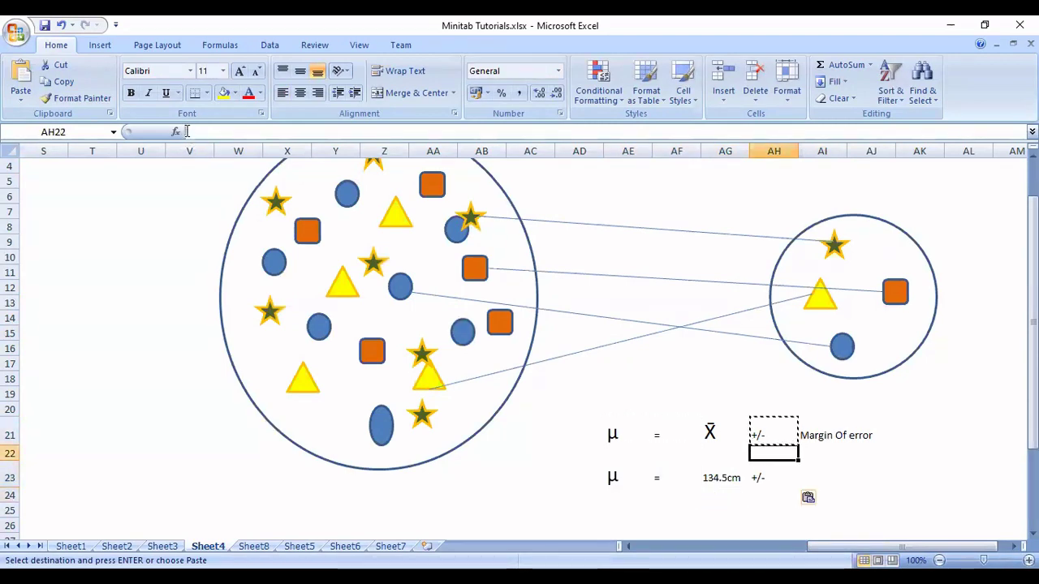
pyautogui.press('Up')
pyautogui.press('Up')
pyautogui.press('Up')
pyautogui.press('Up')
pyautogui.press('Up')
pyautogui.press('Up')
pyautogui.press('Up')
pyautogui.press('Up')
pyautogui.press('Up')
pyautogui.press('Up')
pyautogui.press('Up')
pyautogui.press('Up')
pyautogui.press('Up')
pyautogui.press('Up')
pyautogui.press('Up')
pyautogui.press('Up')
pyautogui.press('Up')
pyautogui.press('Up')
pyautogui.press('Up')
pyautogui.press('Up')
pyautogui.press('Up')
pyautogui.press('Up')
pyautogui.press('Down')
pyautogui.press('Down')
pyautogui.press('Down')
pyautogui.press('Down')
pyautogui.press('Down')
pyautogui.press('Down')
pyautogui.press('Down')
pyautogui.press('Down')
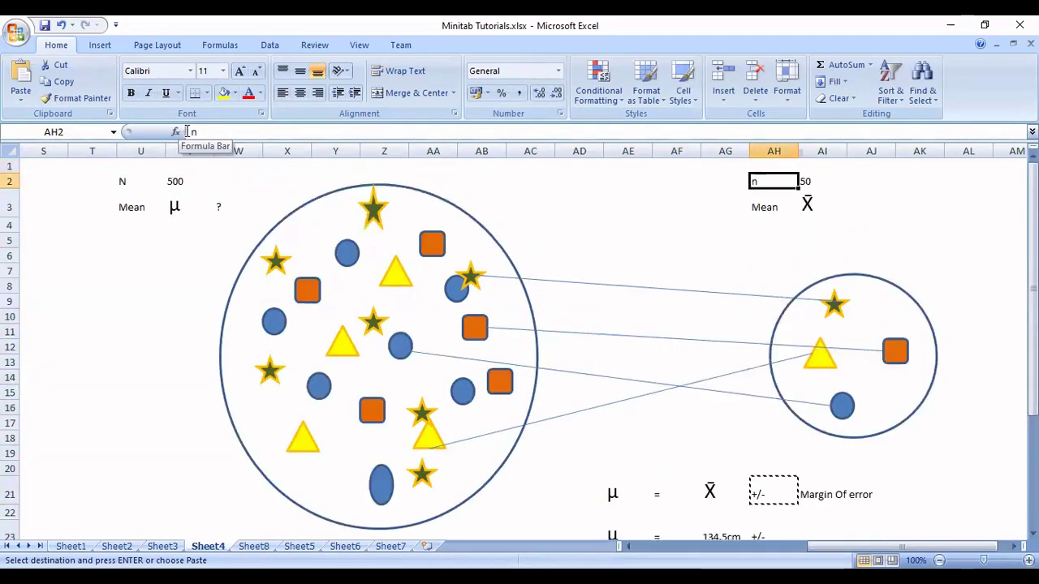